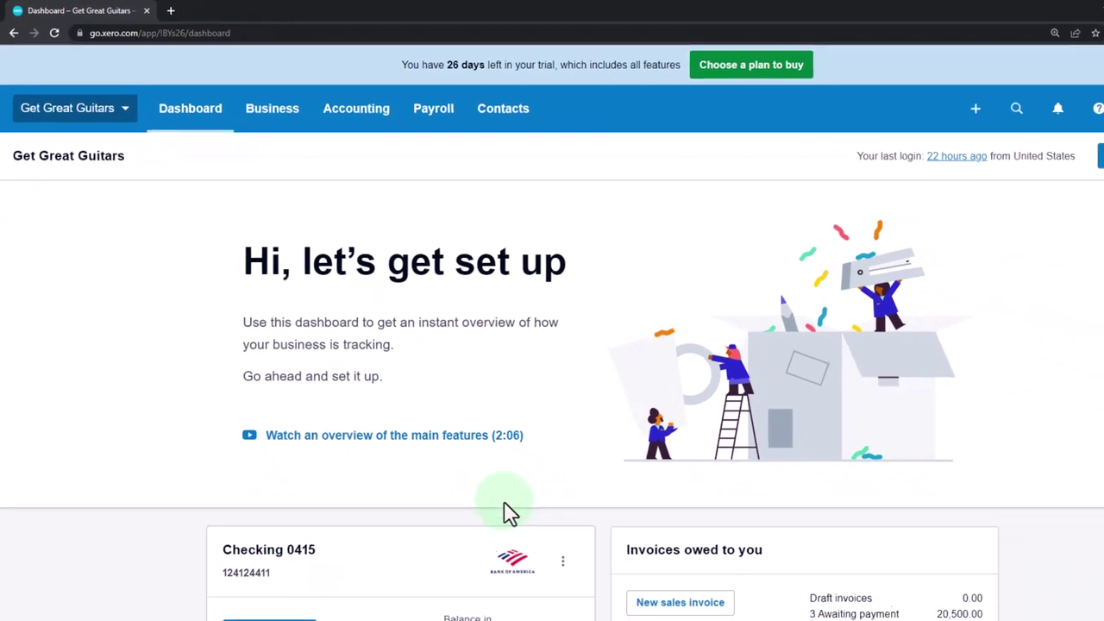
# - Switch to the OneNote page with the Xero vendors, customers and employees workflow diagram
pyautogui.click(594, 608)
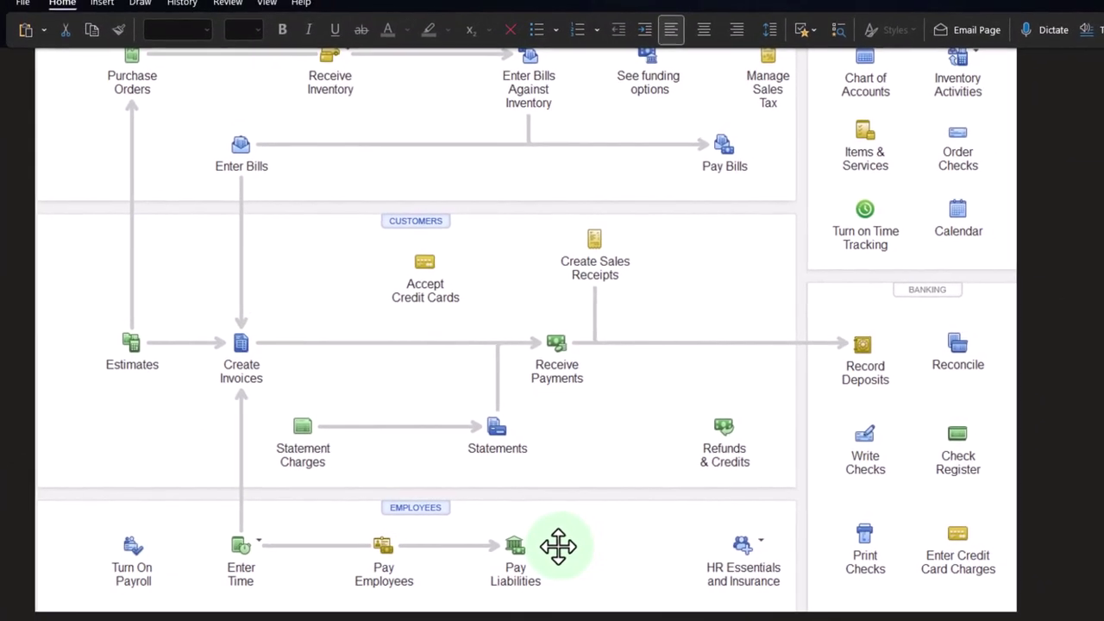
pyautogui.scroll(3, 559, 546)
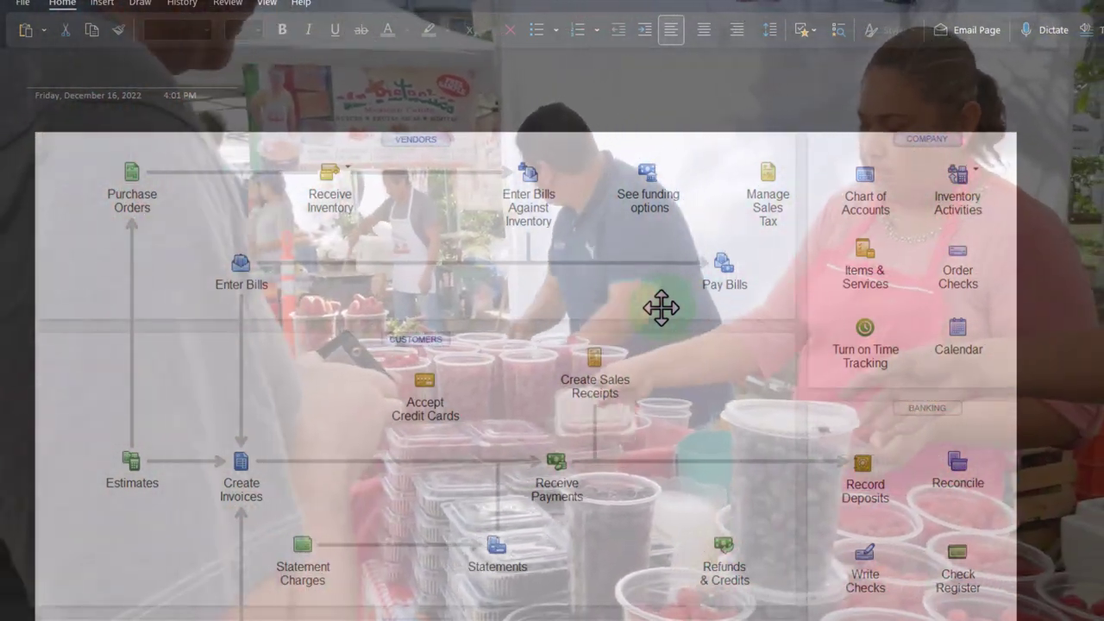
# - Bring up the Get Great Guitars Xero dashboard with its setup welcome and invoice summary
pyautogui.scroll(-3, 660, 308)
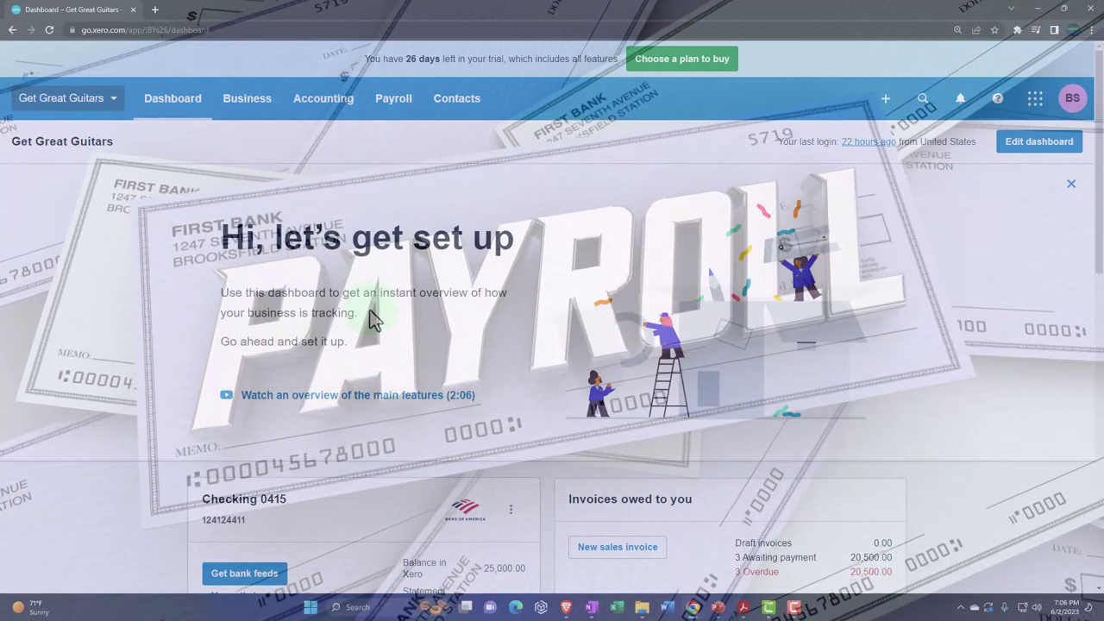
# - Launch the Gusto dashboard in a new tab from Xero's Payroll > Gusto menu
pyautogui.click(113, 100)
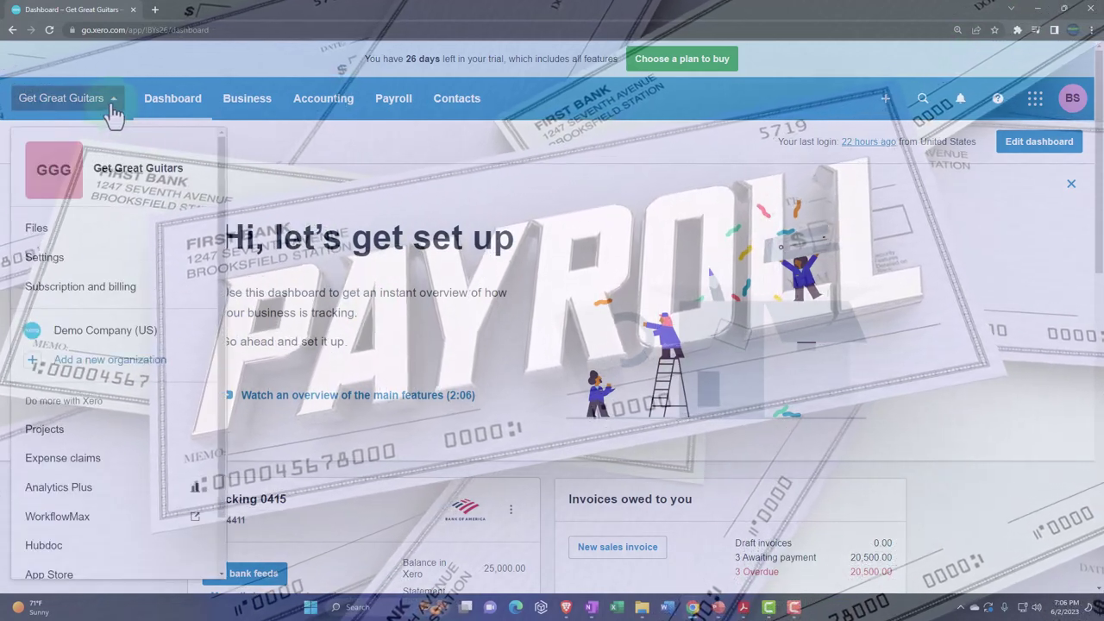
pyautogui.scroll(-1, 124, 239)
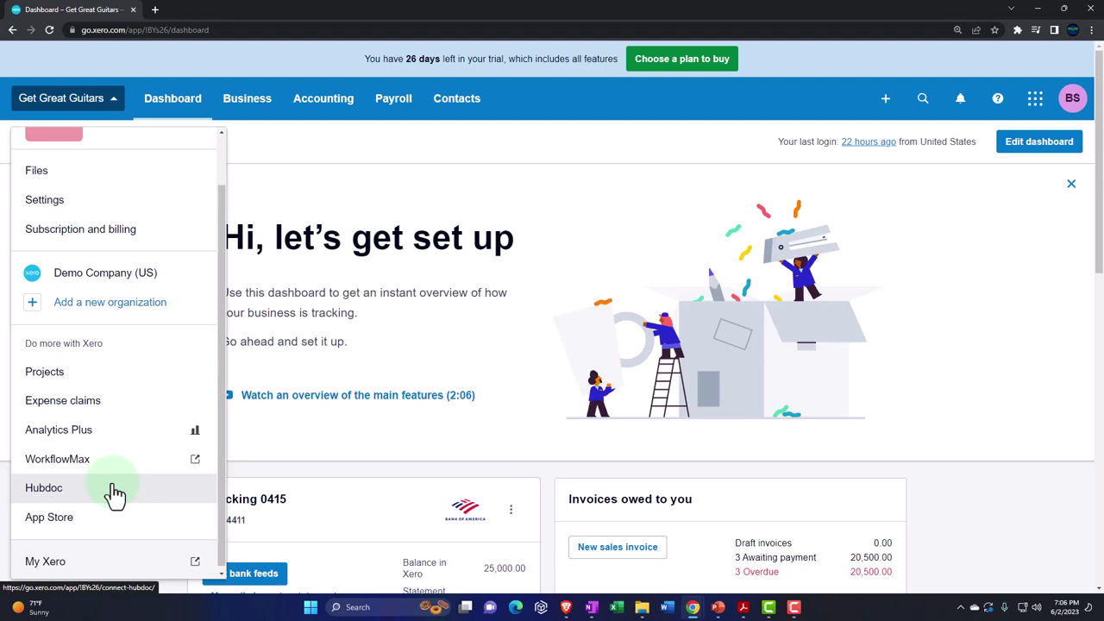
pyautogui.click(393, 116)
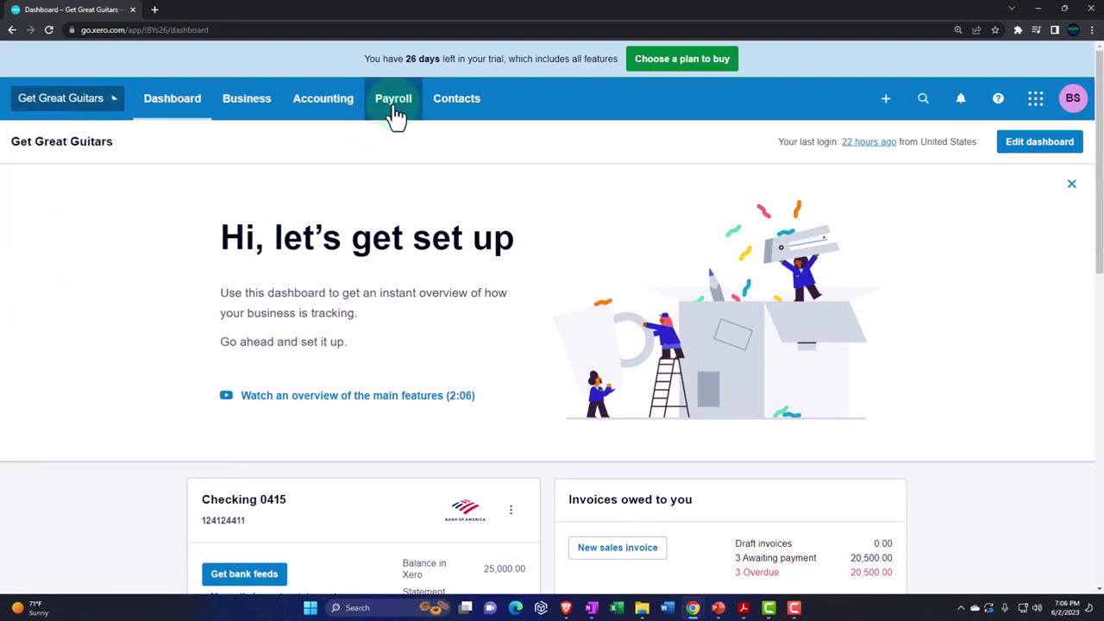
pyautogui.click(394, 116)
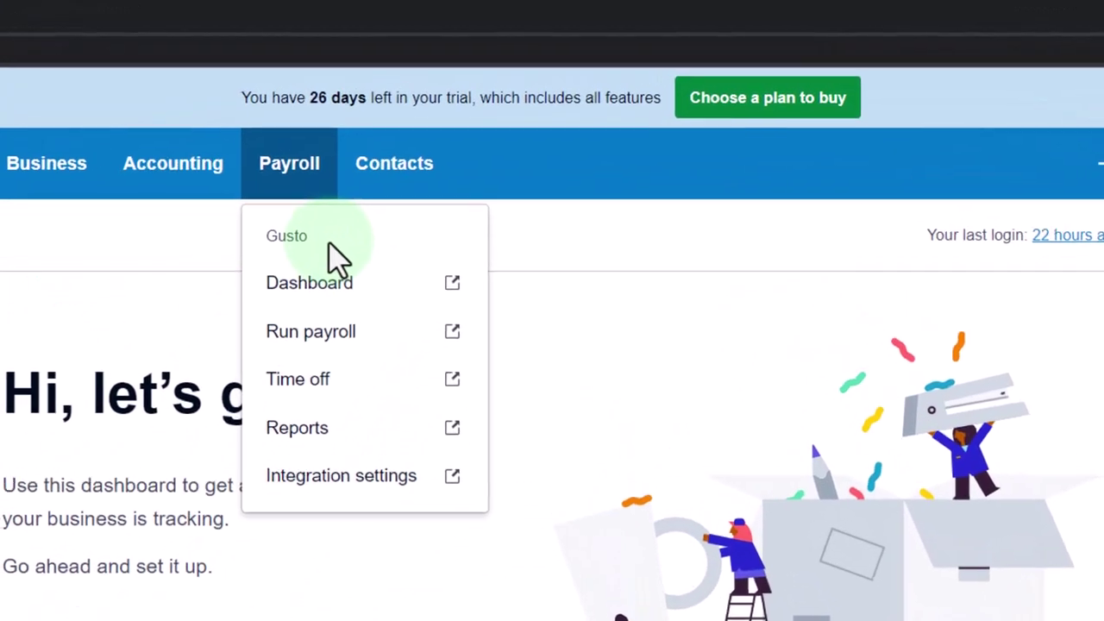
pyautogui.click(316, 285)
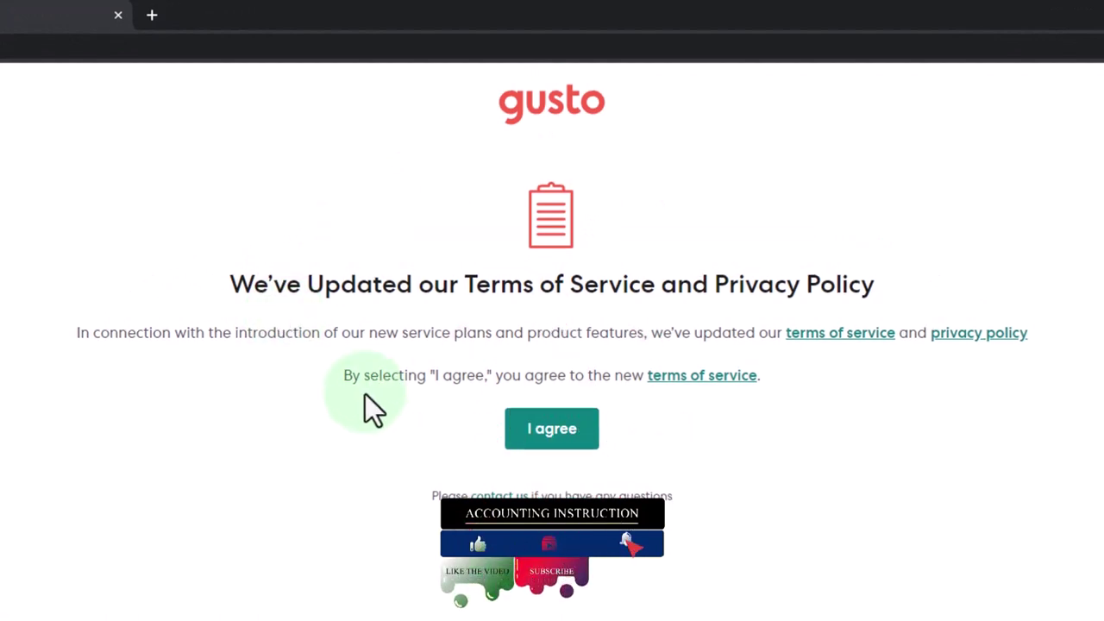
# - Accept Gusto's updated terms and submit Employees as who the company plans to pay
pyautogui.click(553, 429)
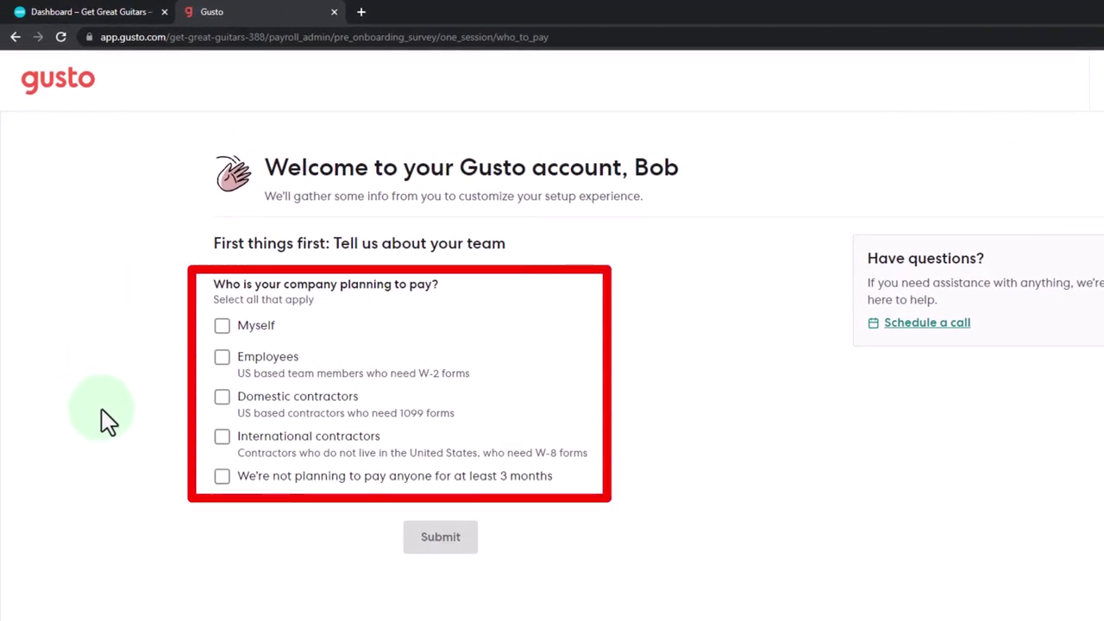
pyautogui.click(223, 358)
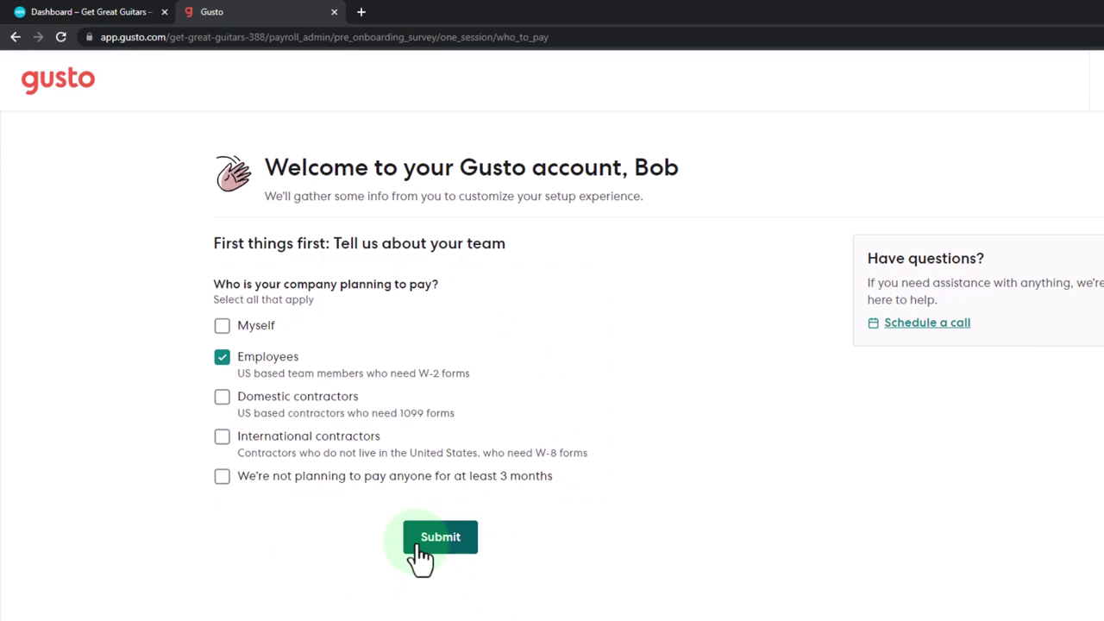
pyautogui.click(420, 547)
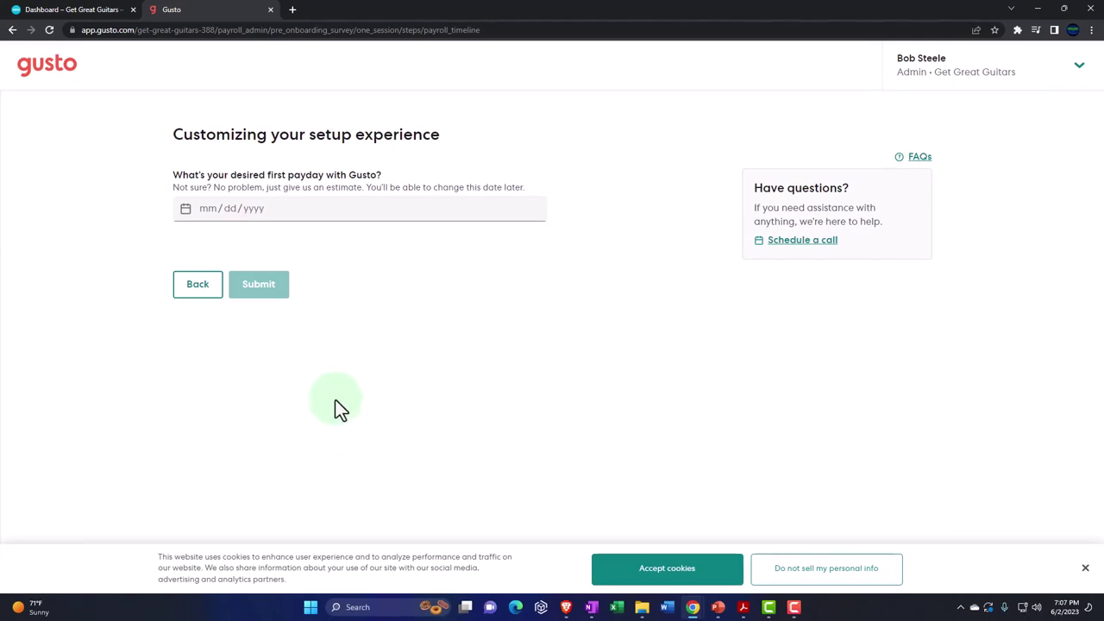
# - Set first payday 6/30/2023, answer Yes to first 2023 payday and first payroll ever, then start setup
pyautogui.click(249, 209)
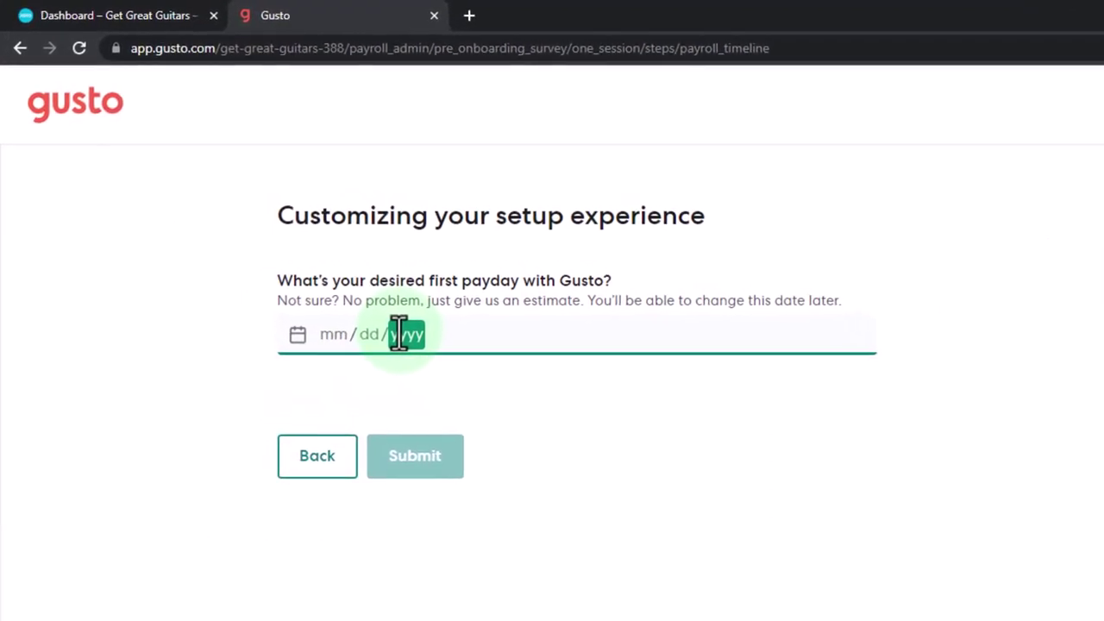
pyautogui.click(338, 335)
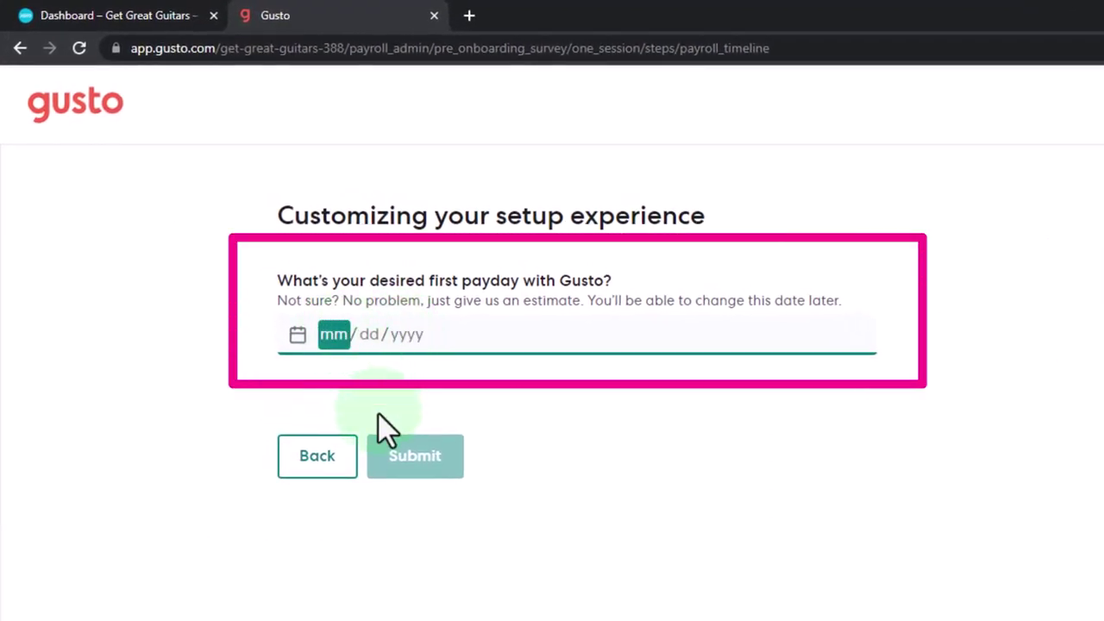
pyautogui.write('01/31/')
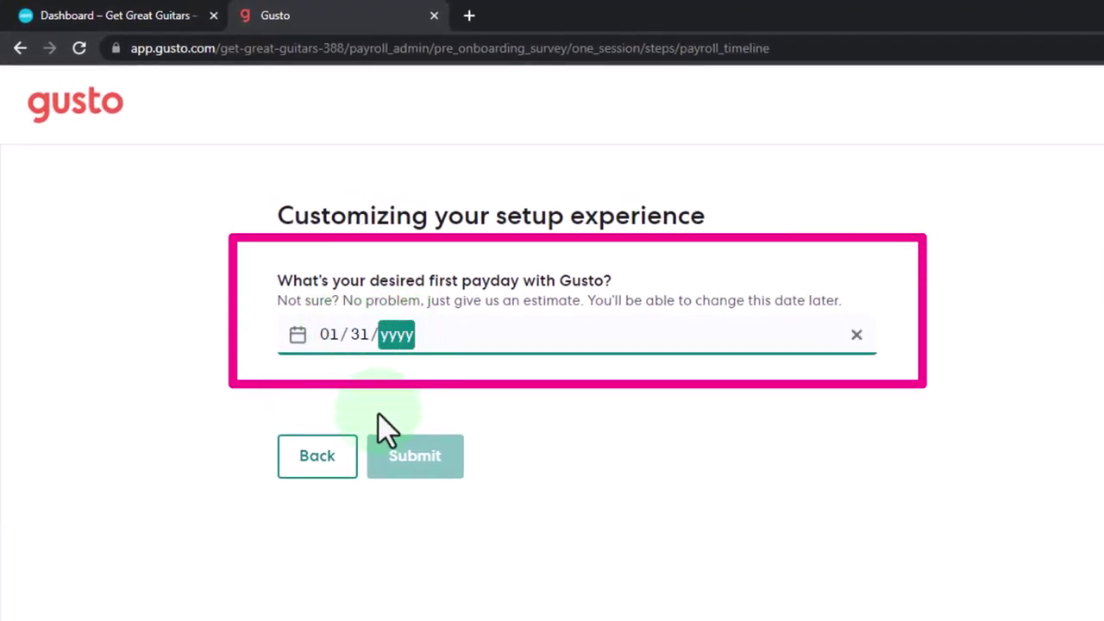
pyautogui.write('20')
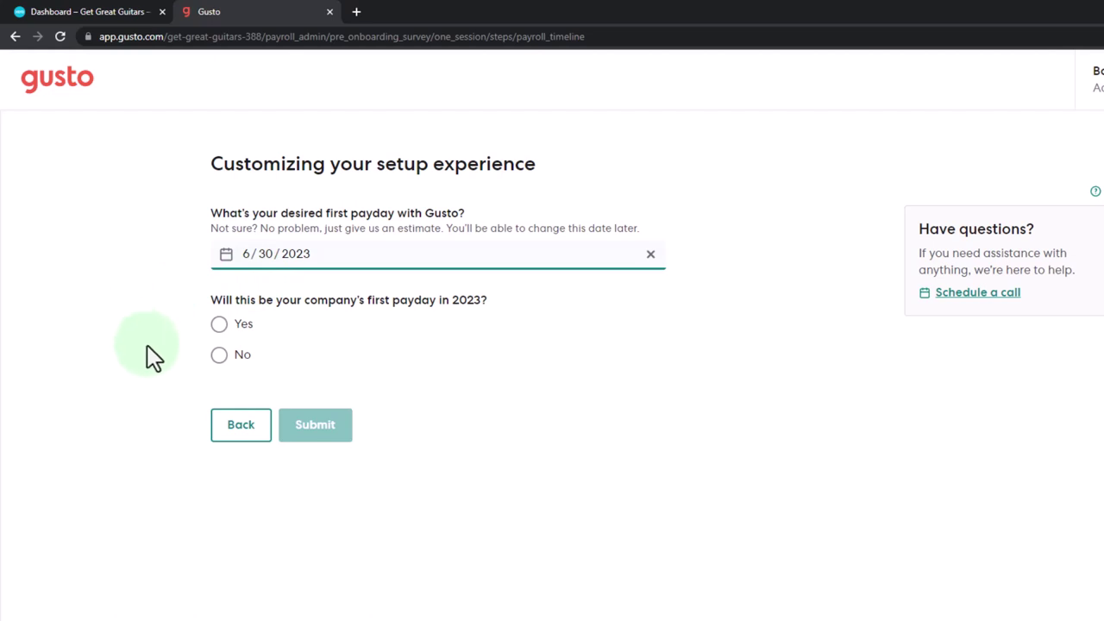
pyautogui.click(225, 337)
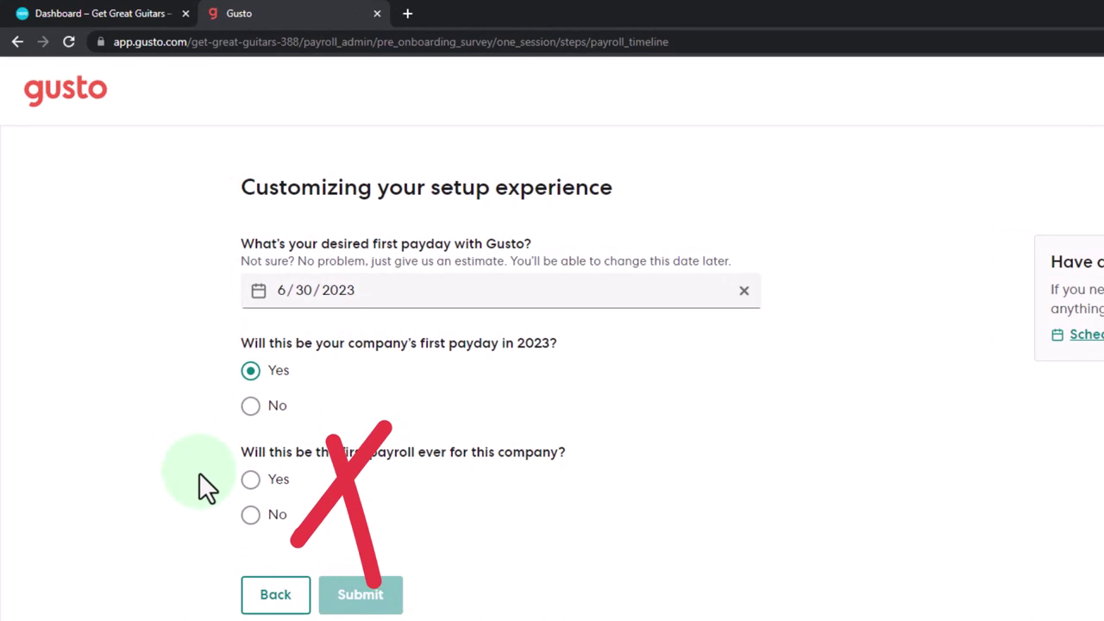
pyautogui.click(250, 480)
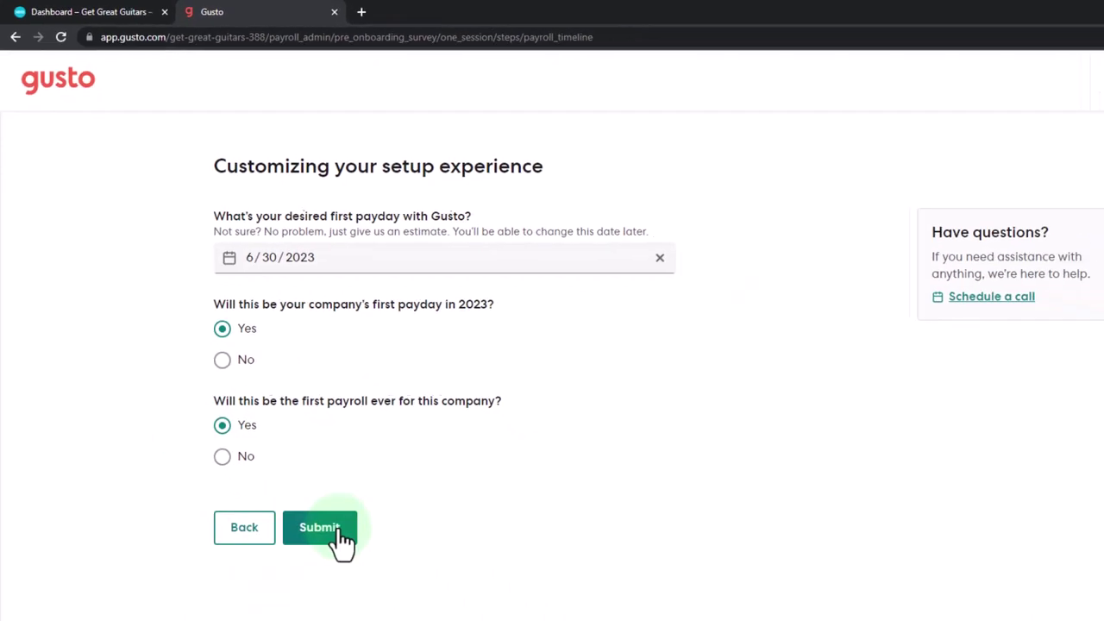
pyautogui.click(341, 531)
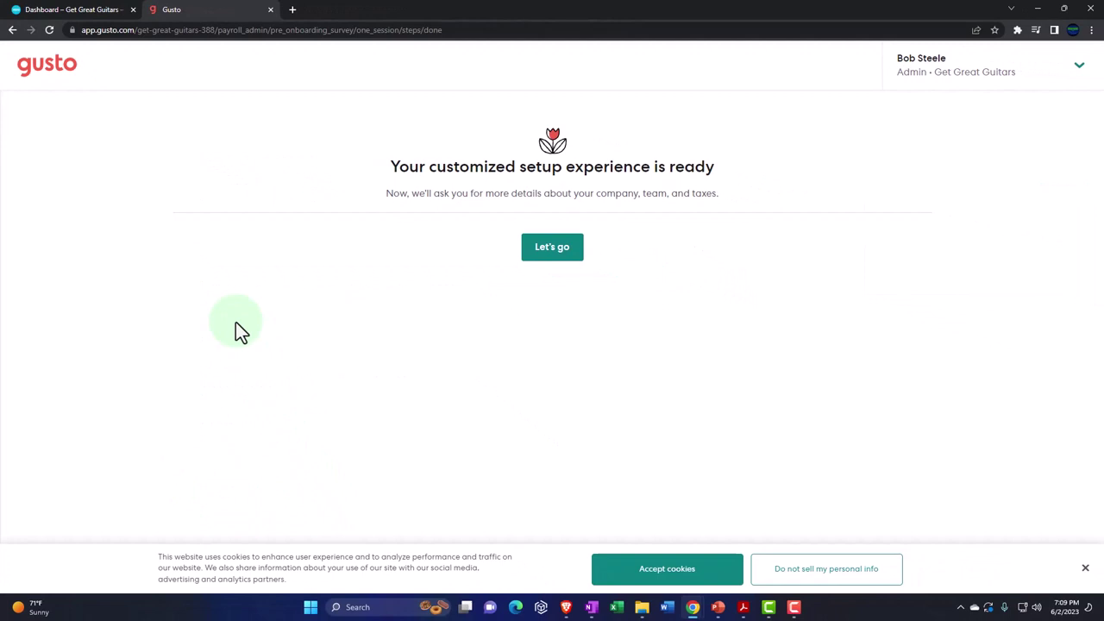
pyautogui.click(550, 259)
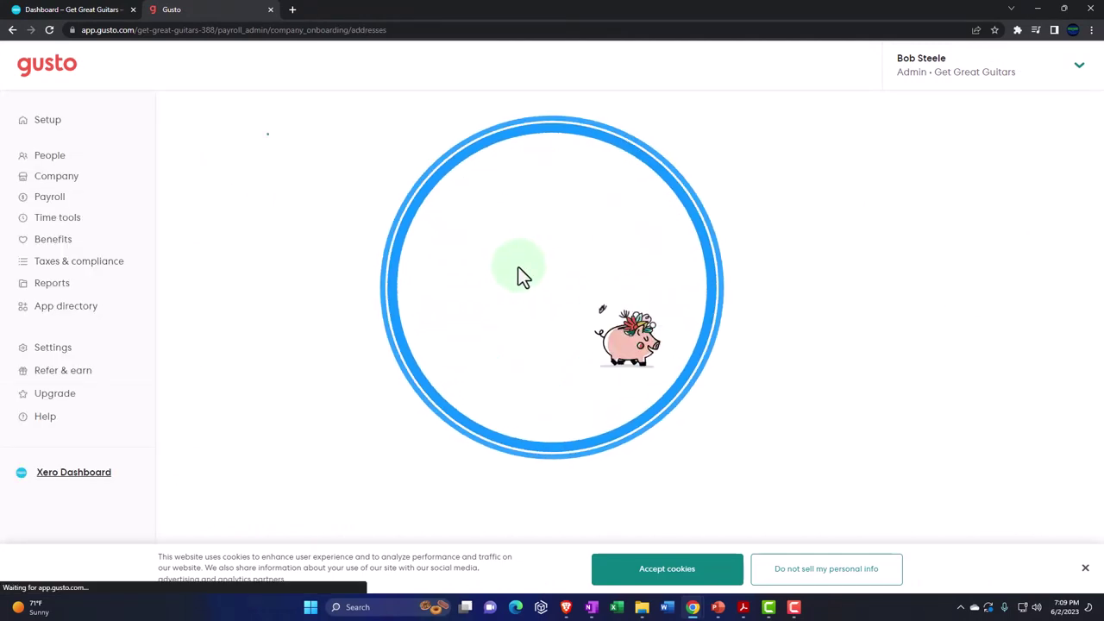
# - Enter the Beverly Hills, CA filing street address via autocomplete and add the company phone number
pyautogui.scroll(-1, 451, 281)
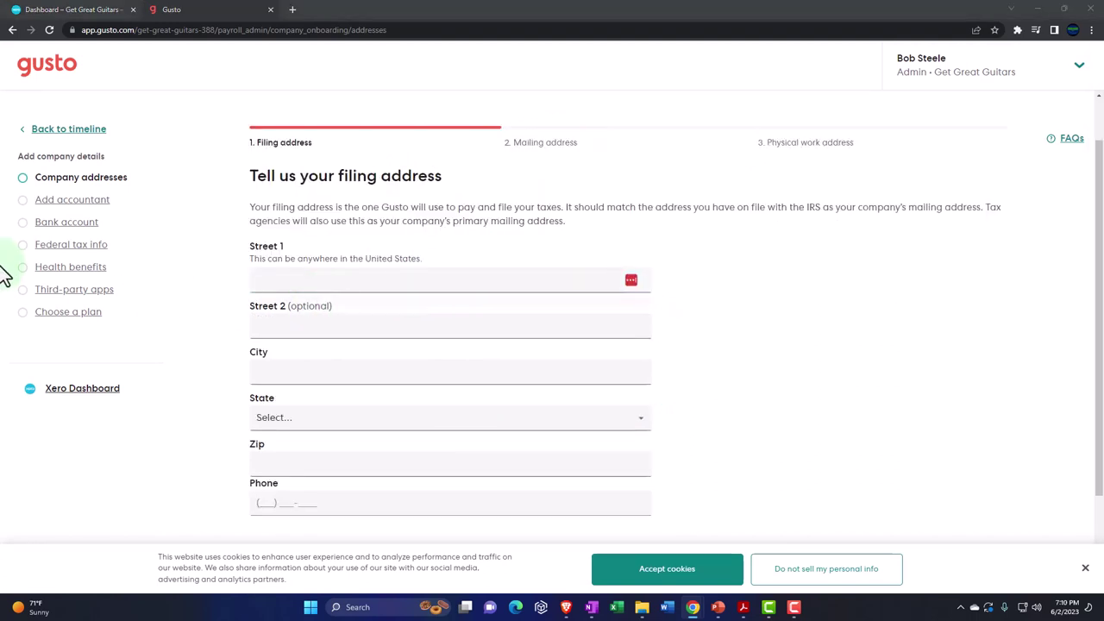
pyautogui.click(296, 281)
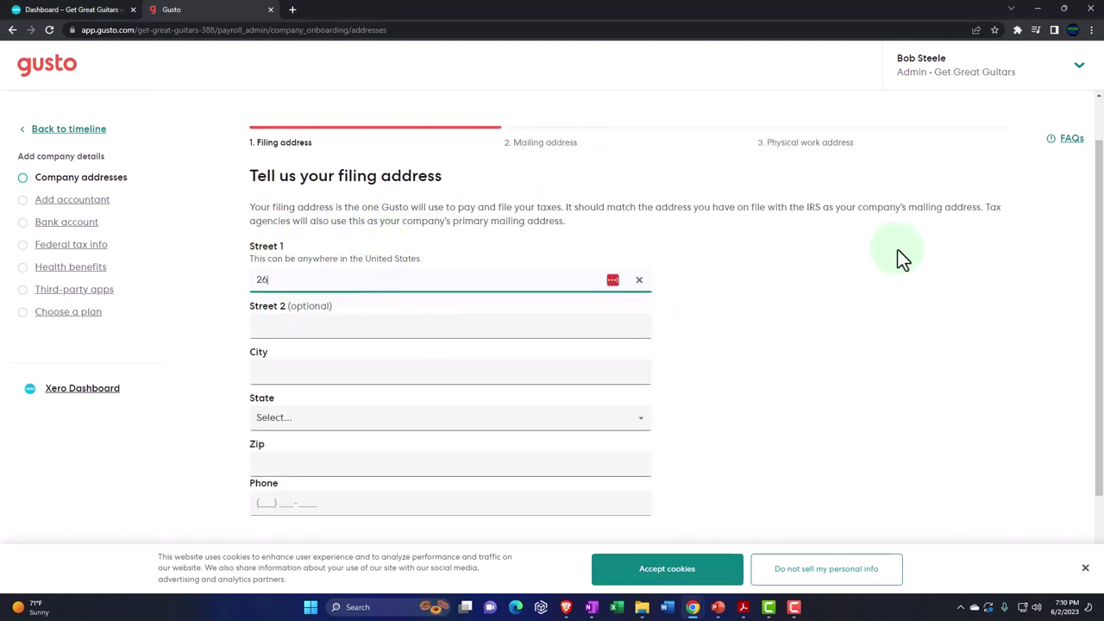
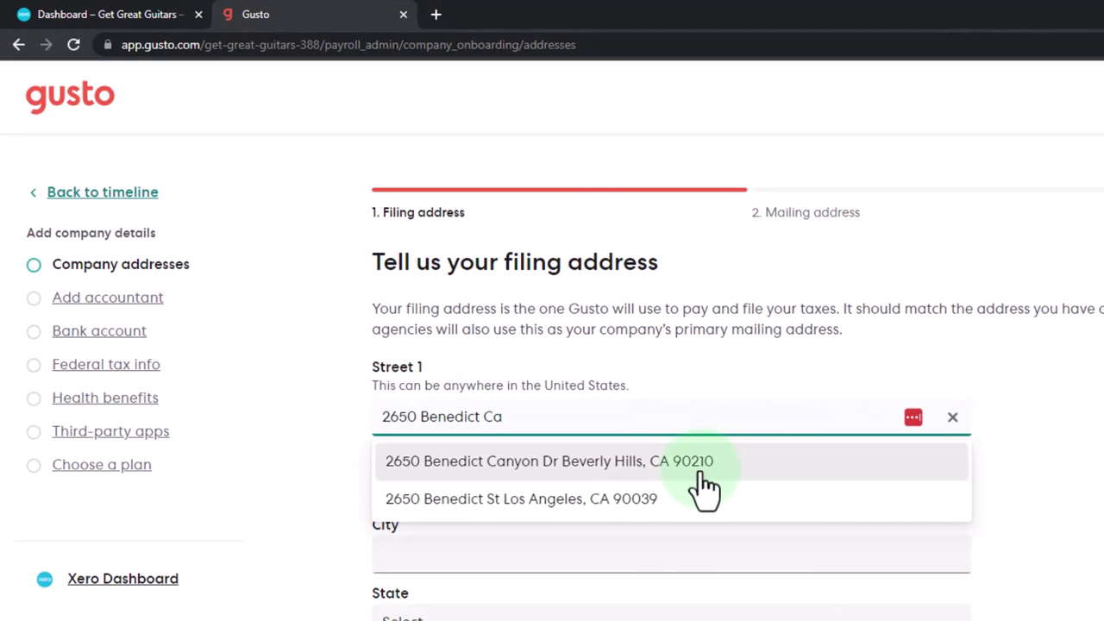
pyautogui.click(701, 475)
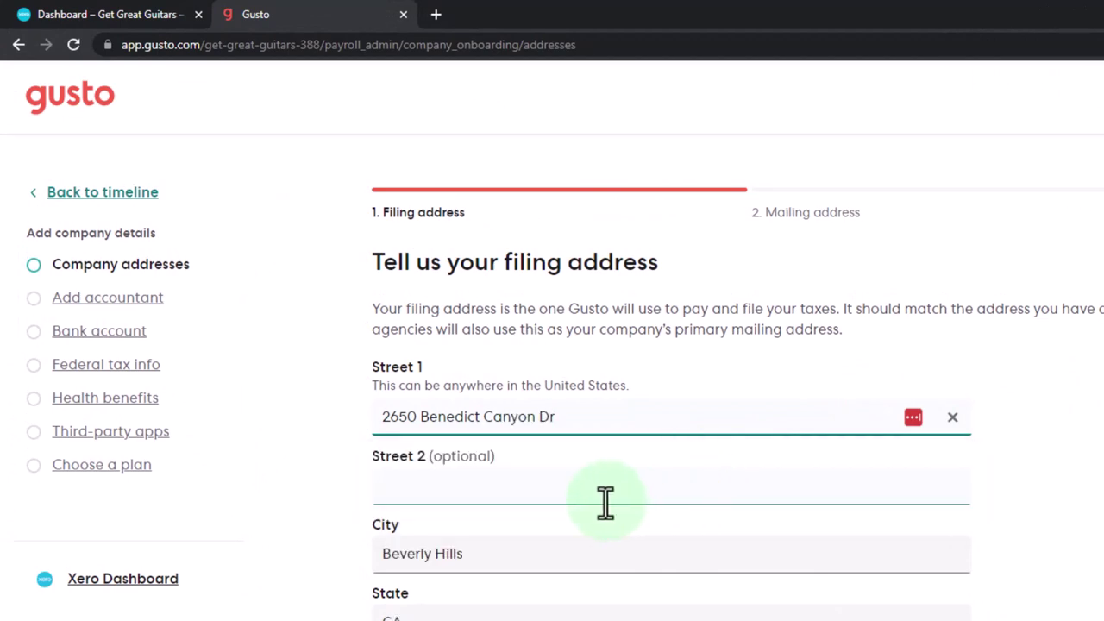
pyautogui.scroll(-3, 605, 503)
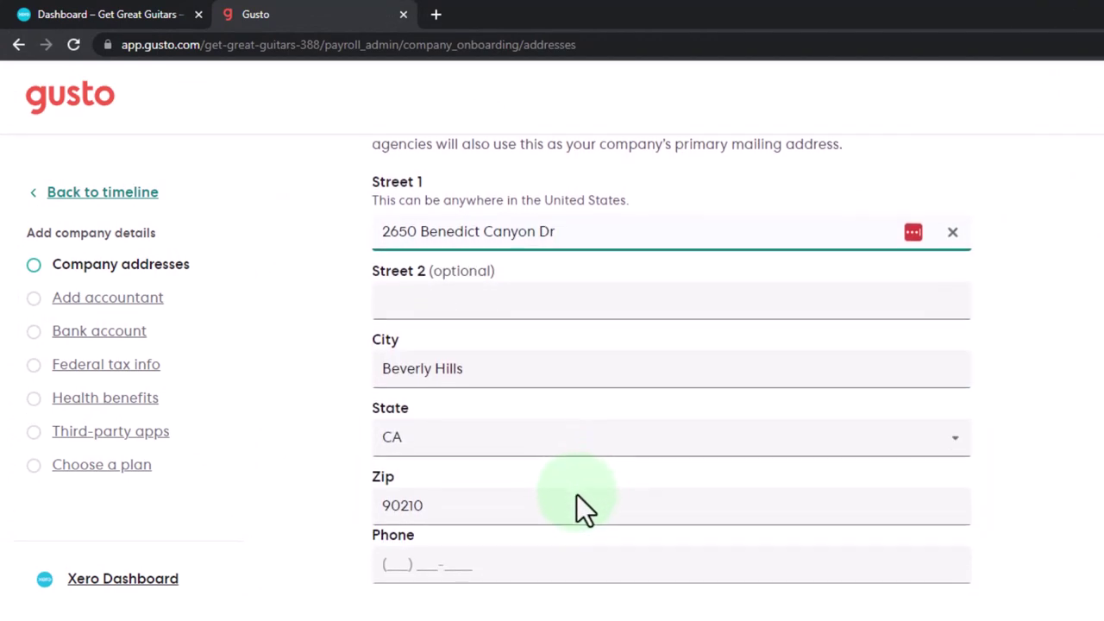
pyautogui.click(398, 563)
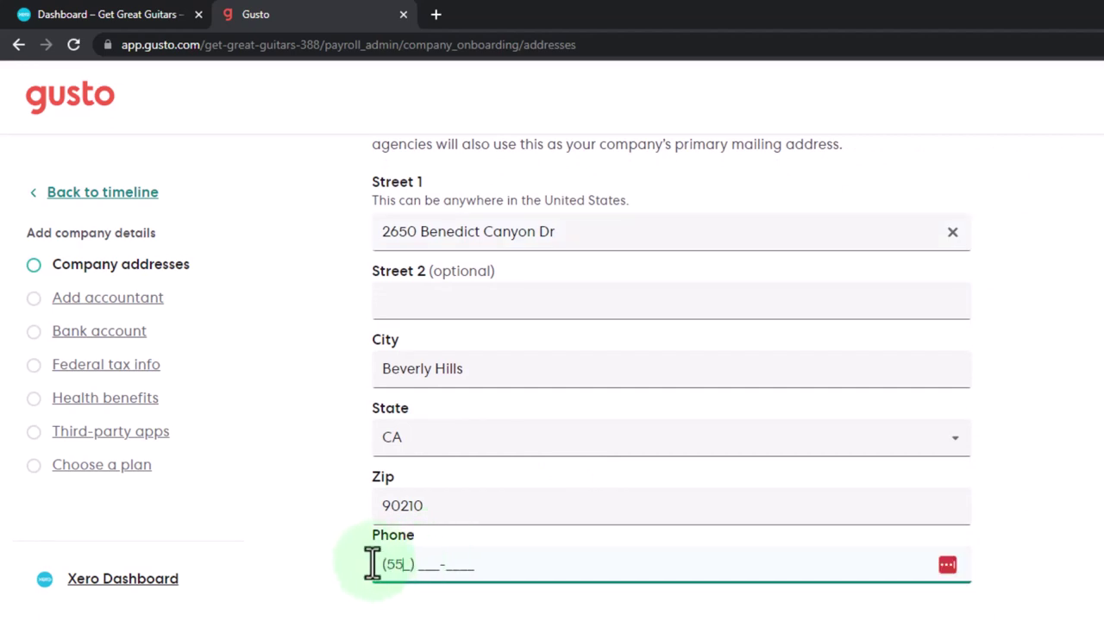
pyautogui.write('555) 541-0544')
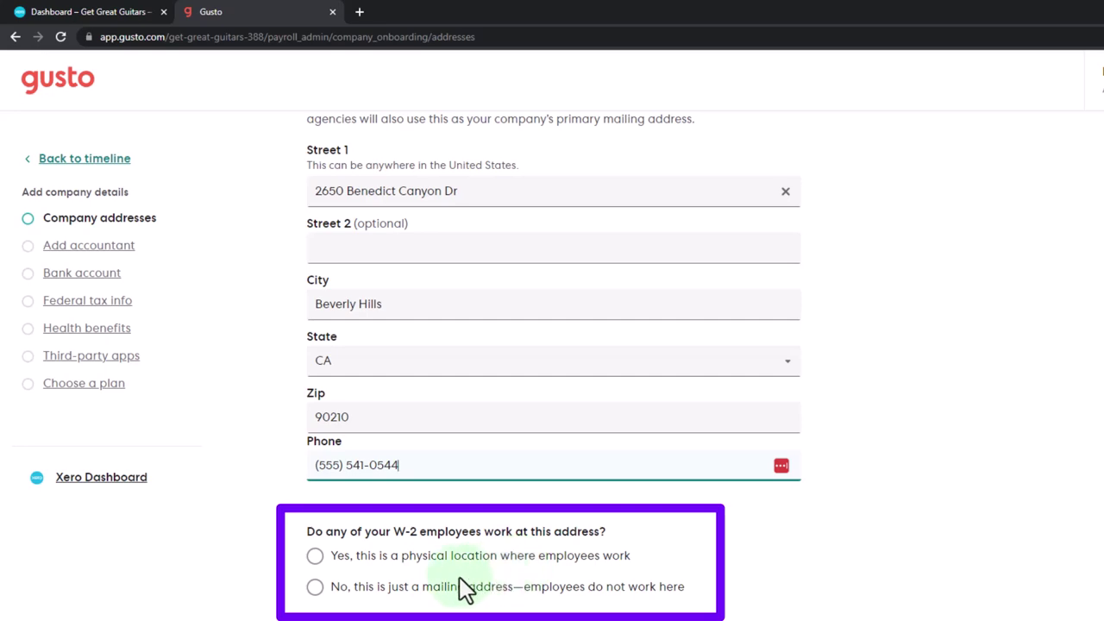
# - Mark the filing address as a physical location where W-2 employees work and save it
pyautogui.click(316, 557)
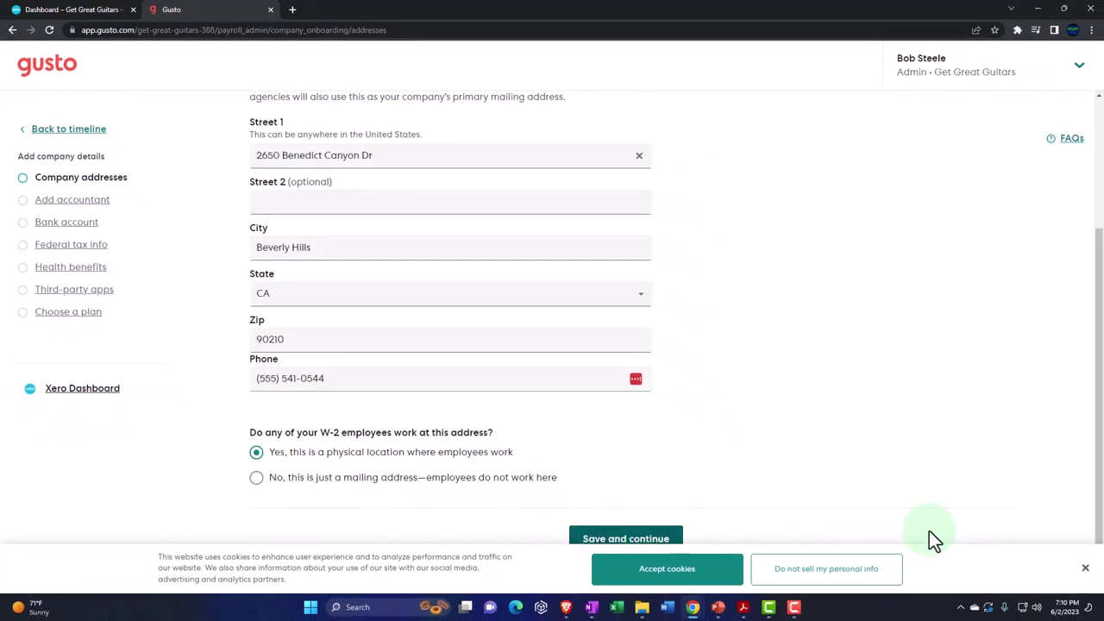
pyautogui.click(705, 576)
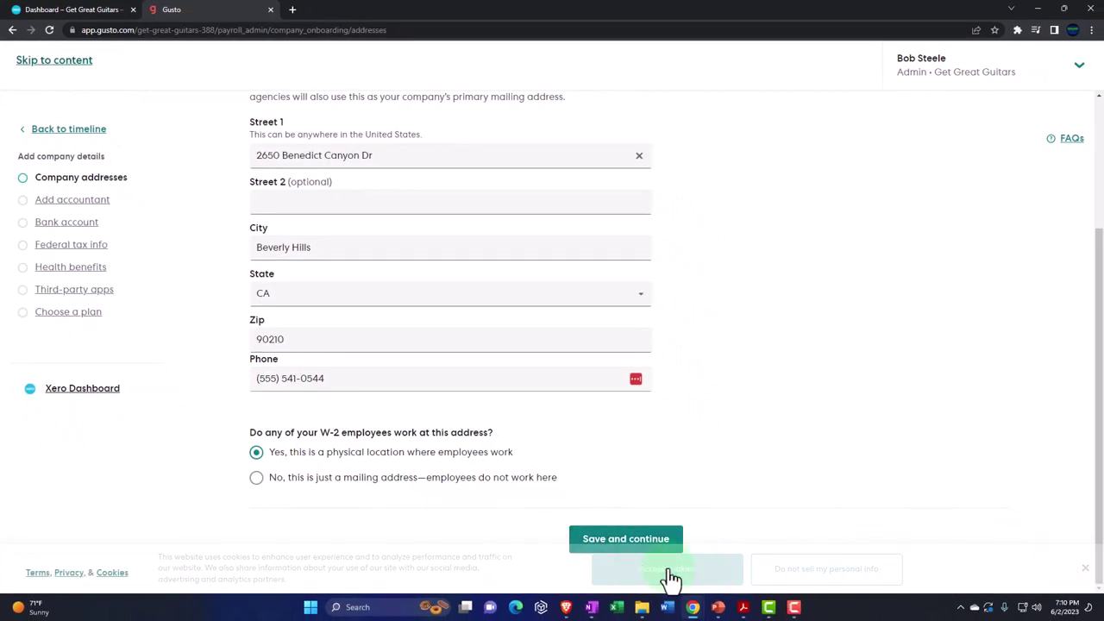
pyautogui.click(602, 543)
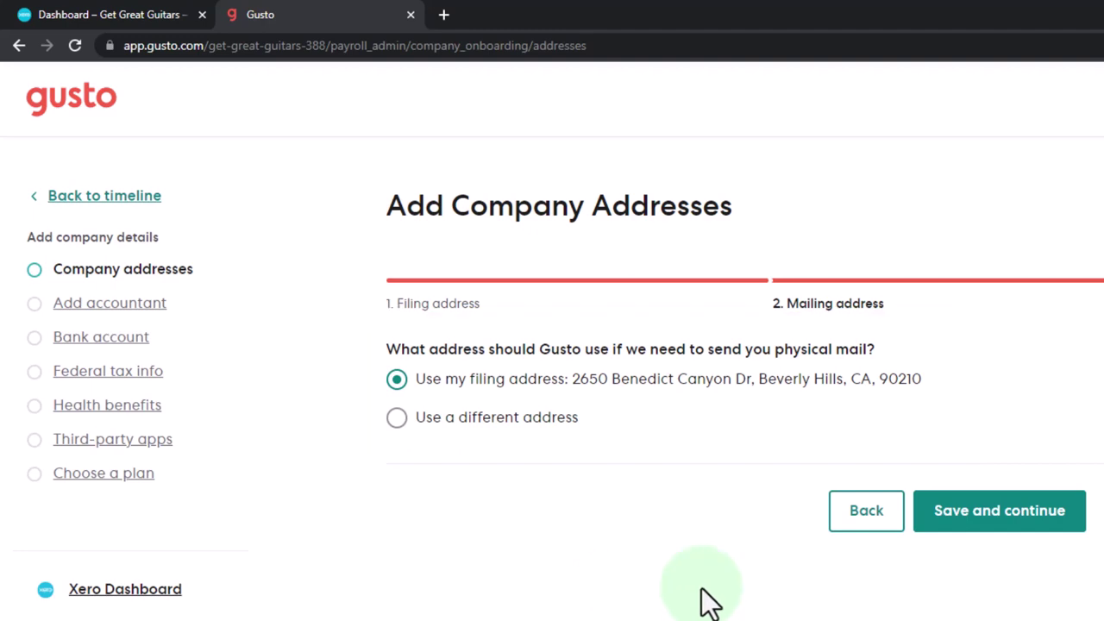
# - Reuse the filing address as the mailing address and confirm all addresses are added
pyautogui.click(1031, 530)
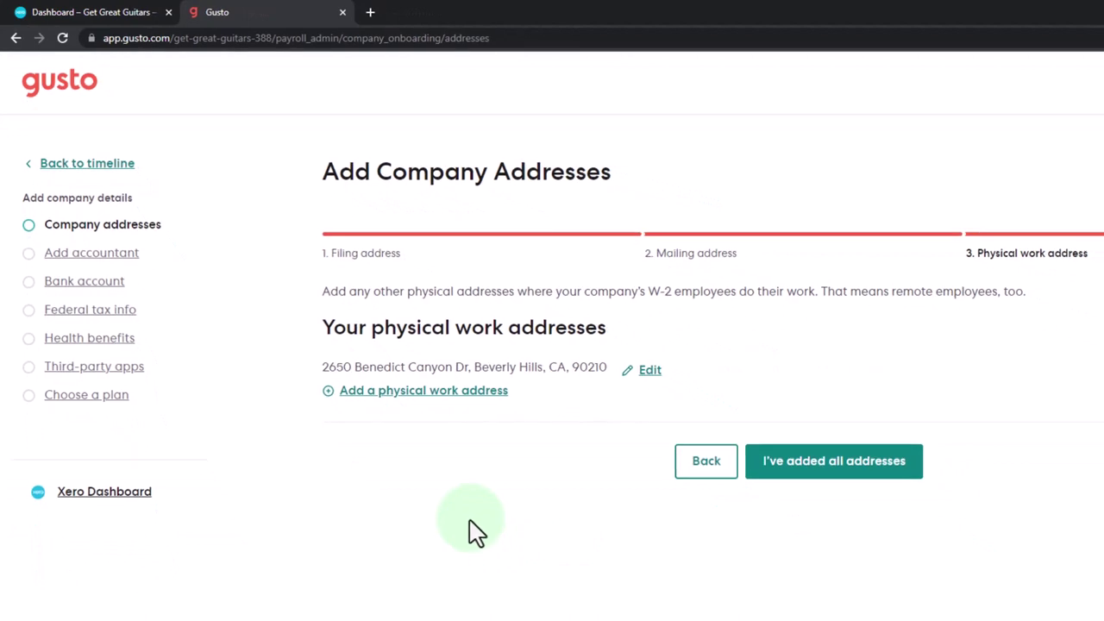
pyautogui.click(805, 480)
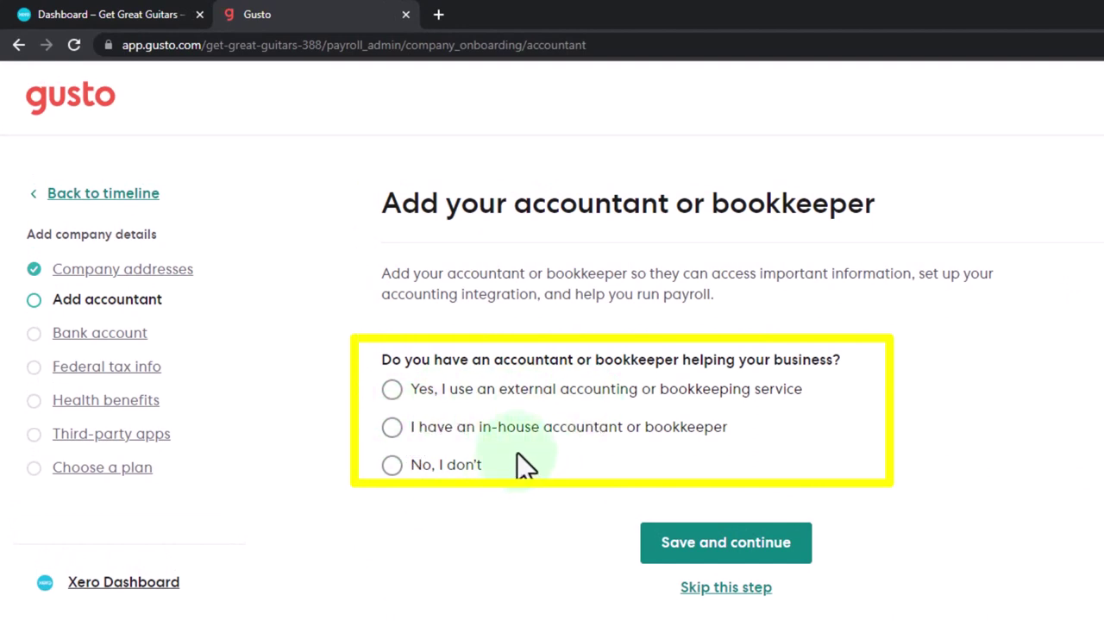
# - Answer 'No, I don't' to having an accountant, save, and return to the Xero dashboard tab
pyautogui.click(393, 466)
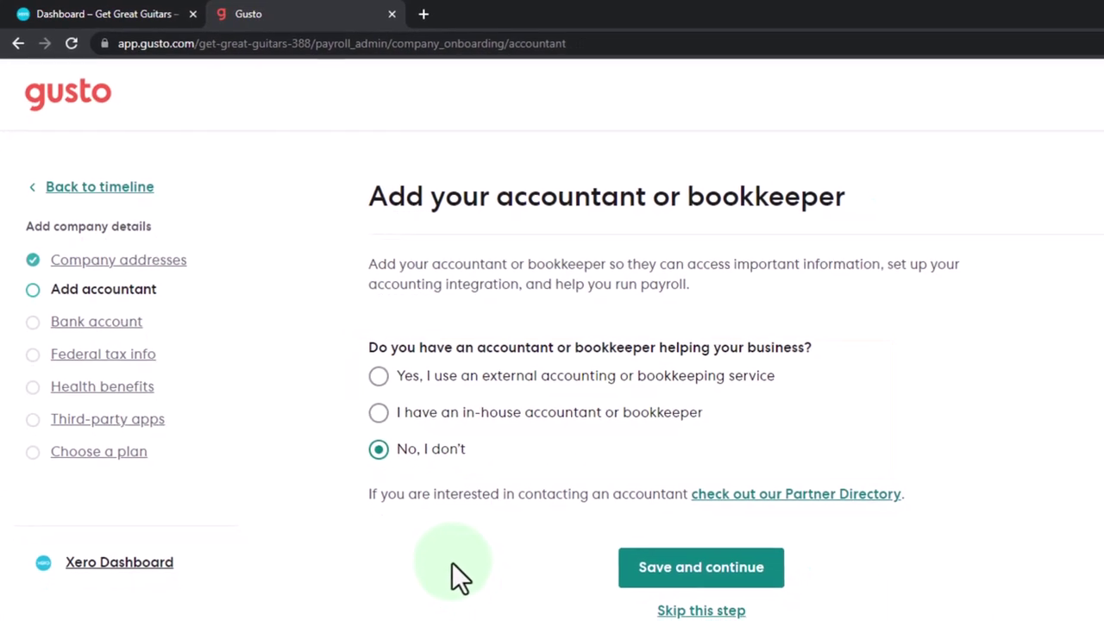
pyautogui.click(649, 567)
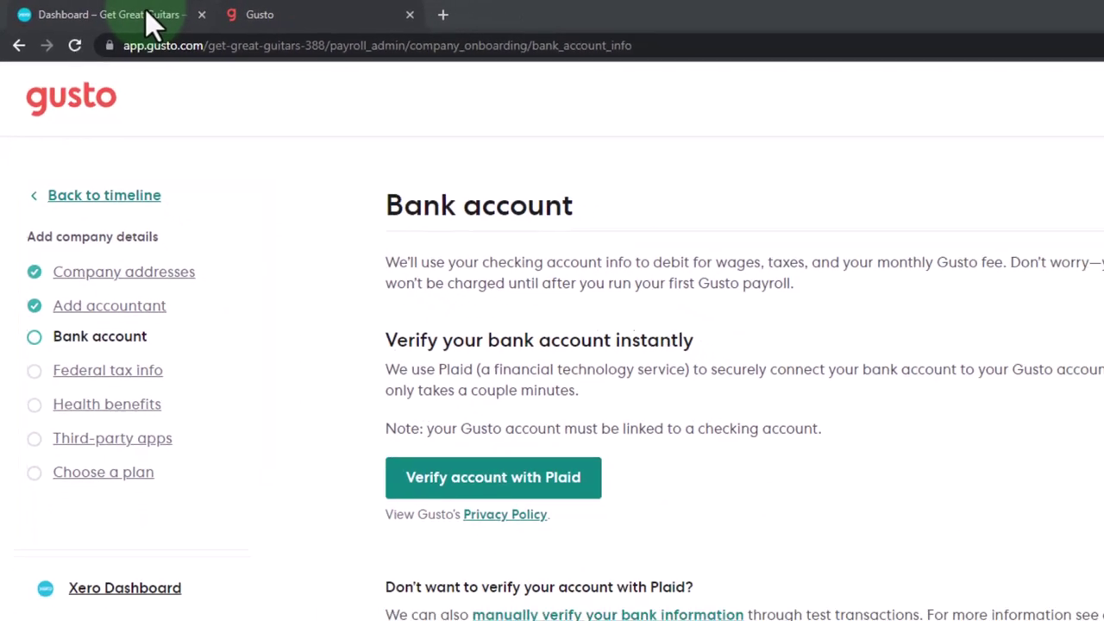
pyautogui.click(145, 12)
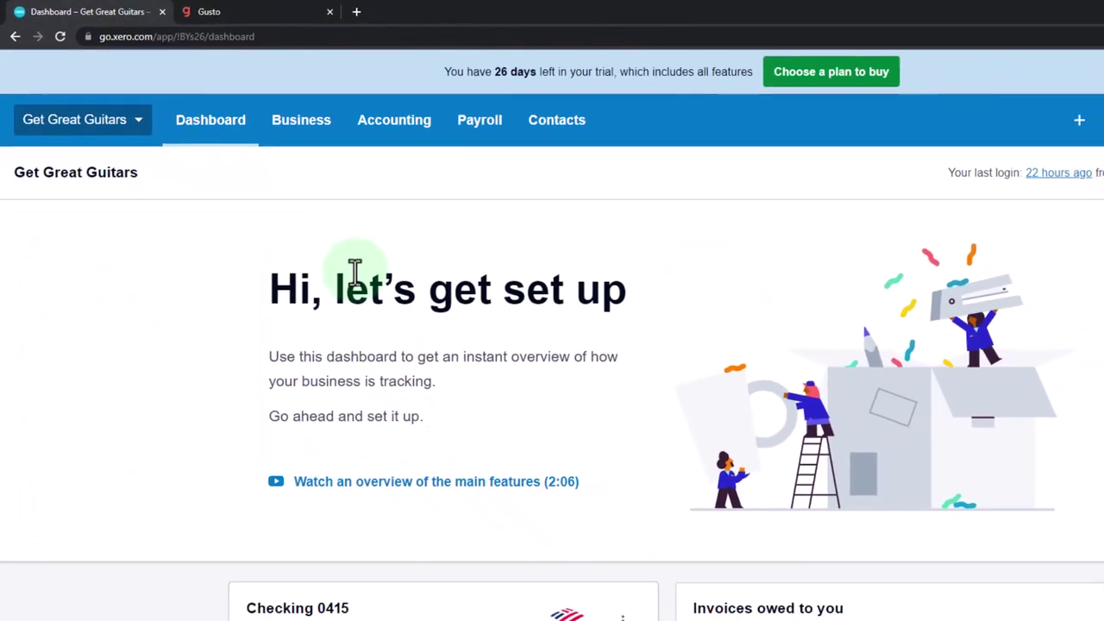